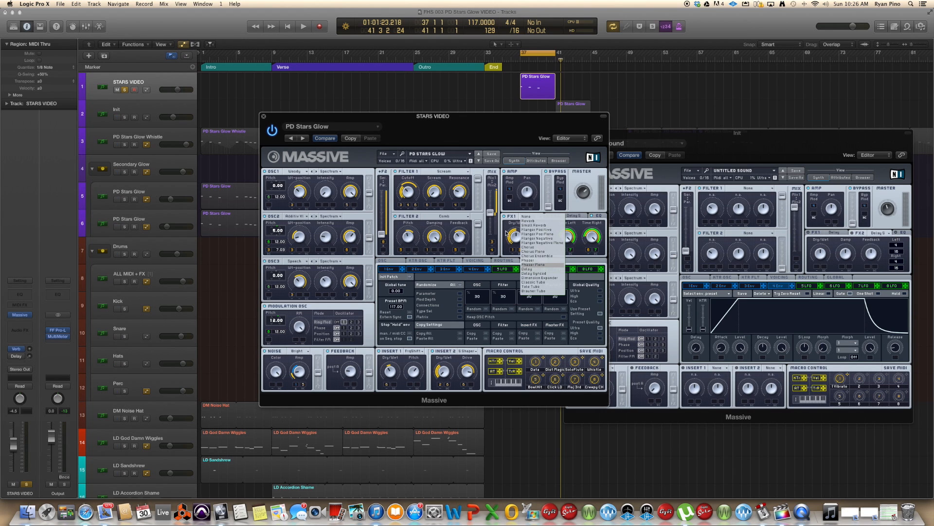
- Choose Delay as the FX1 effect of the Stars Glow patch and audition it with playback
click(532, 269)
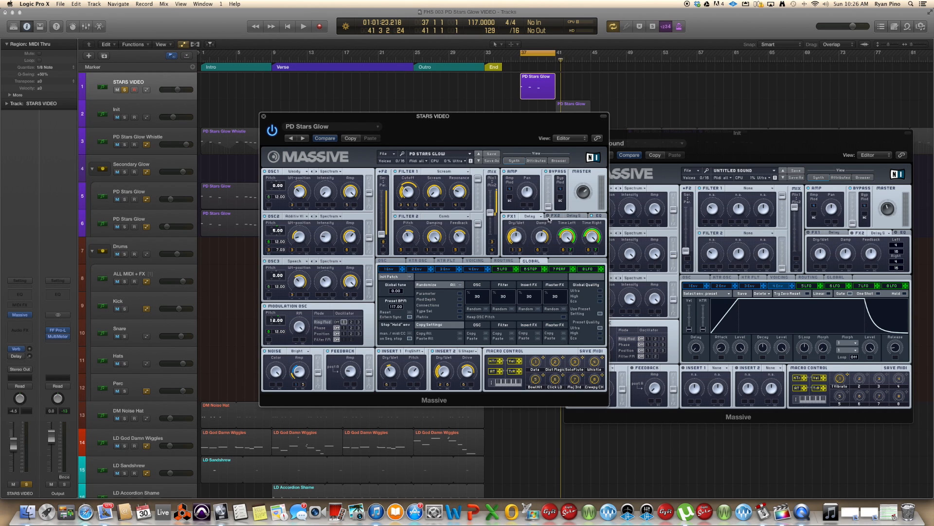
key(space)
key(space)
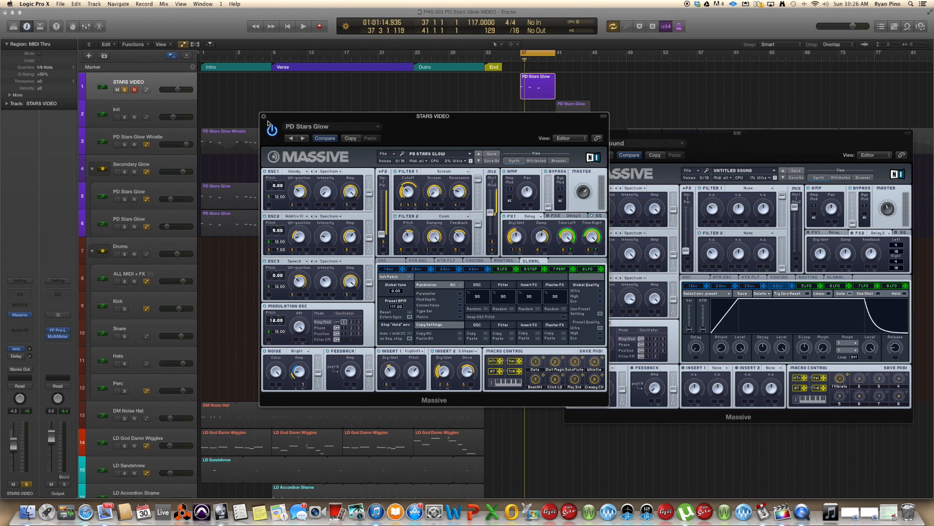
- Place the two Massive windows side by side, add a Delay to the Init patch's FX2, and adjust its left and right delay times
drag(729, 153, 737, 140)
drag(539, 119, 446, 120)
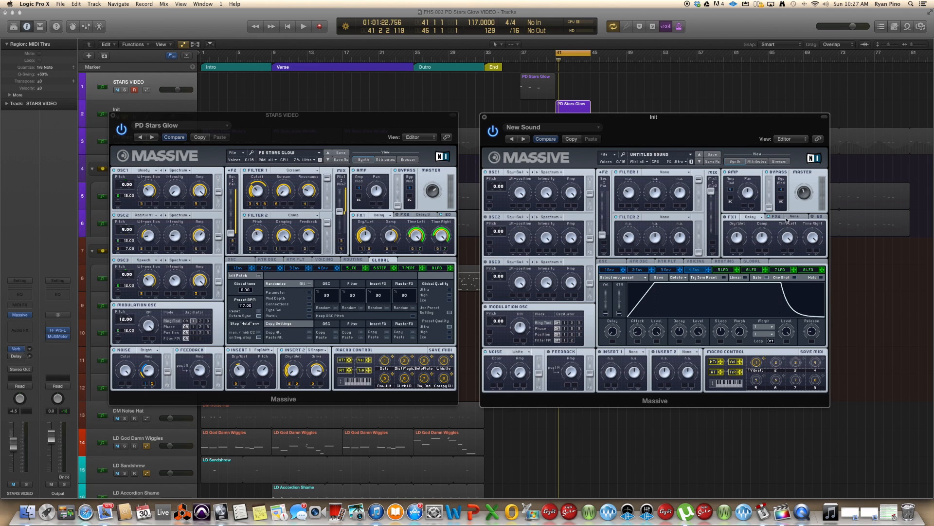
click(786, 218)
click(784, 229)
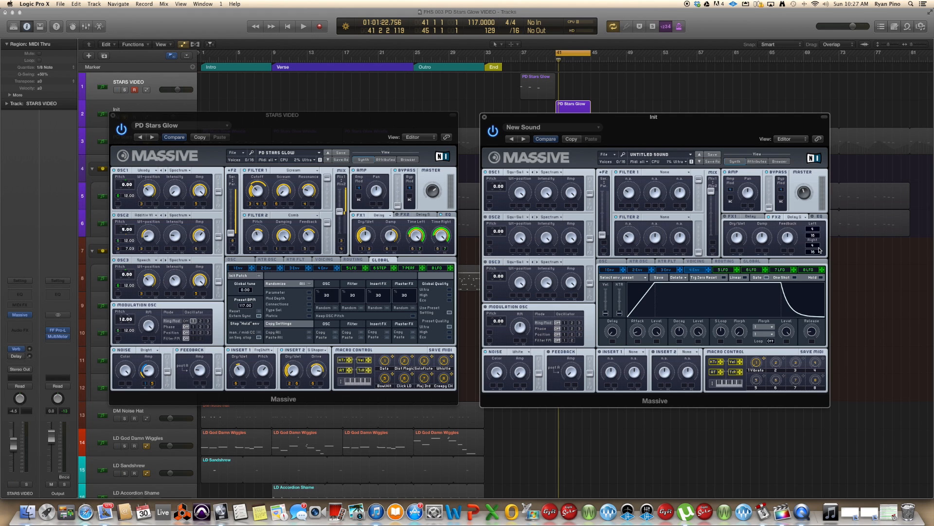
drag(817, 229, 817, 234)
drag(818, 246, 818, 243)
key(space)
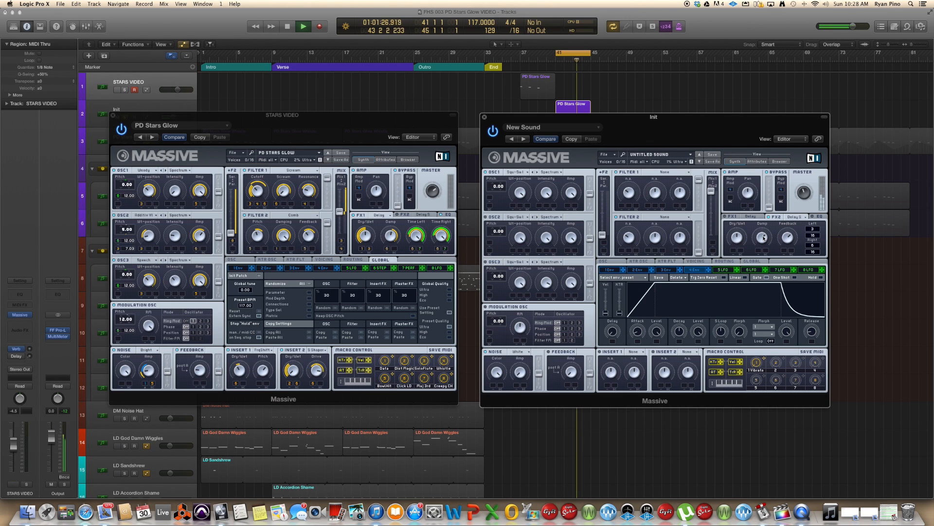
- Compare the FX1 and FX2 delay settings of the Init patch while toggling playback
key(space)
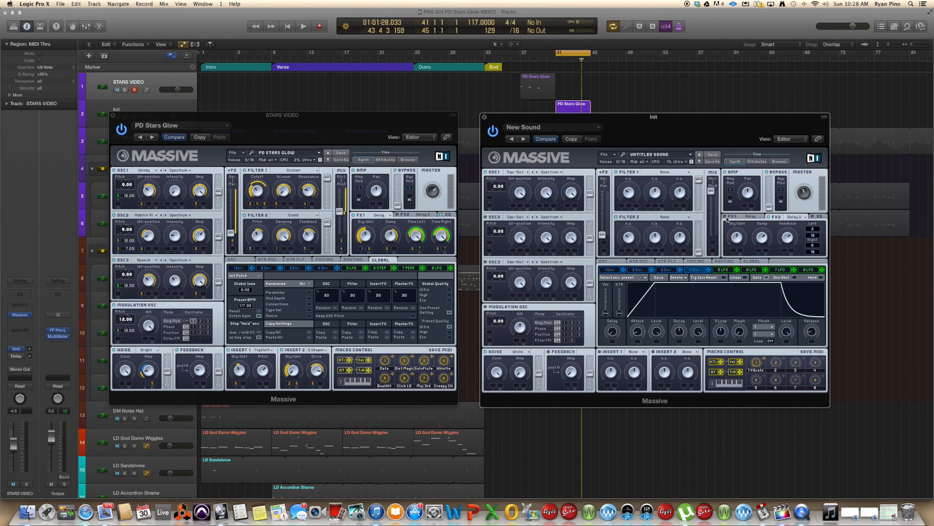
click(754, 220)
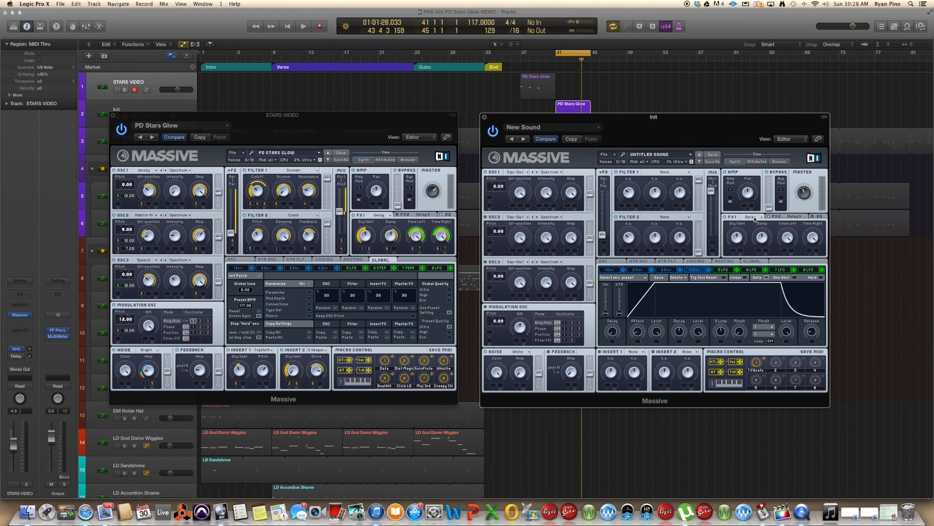
click(798, 220)
key(space)
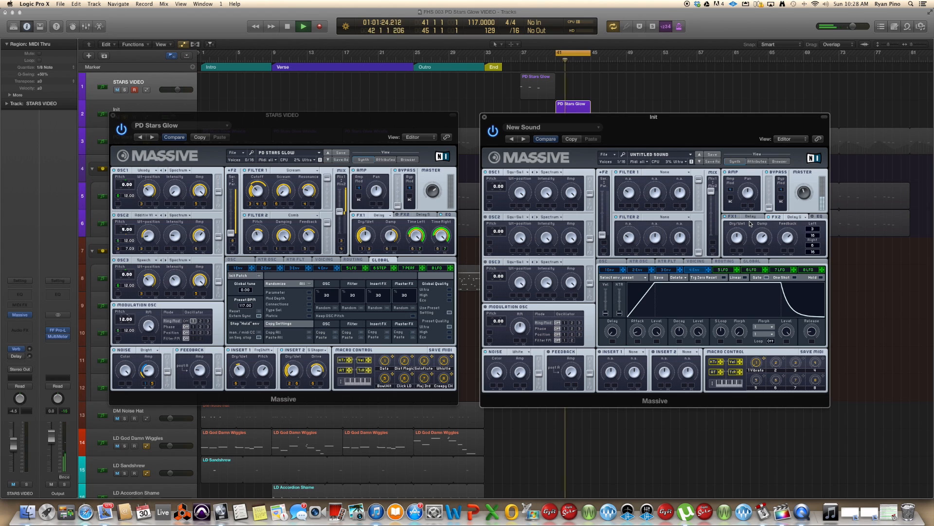
key(space)
click(751, 217)
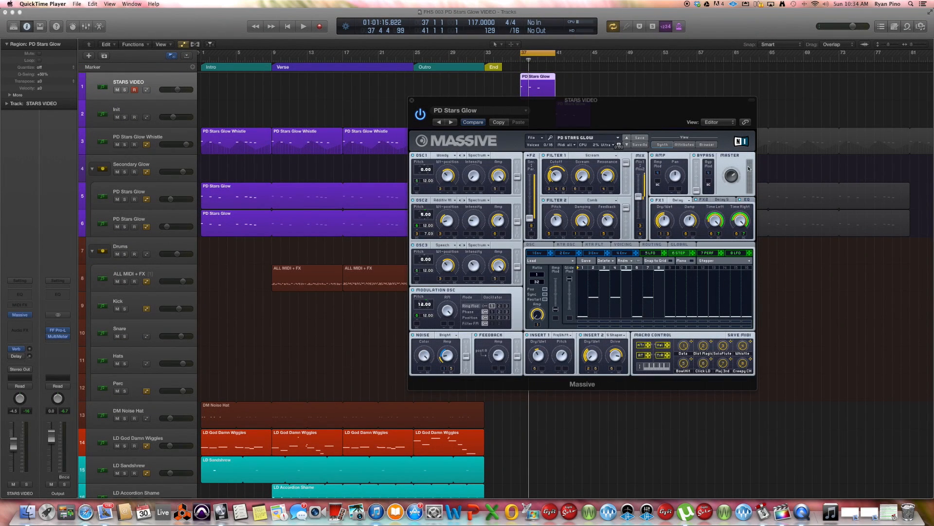
- Reposition the Stars Glow Massive window and play the project to audition the patch
click(655, 106)
drag(641, 108, 617, 108)
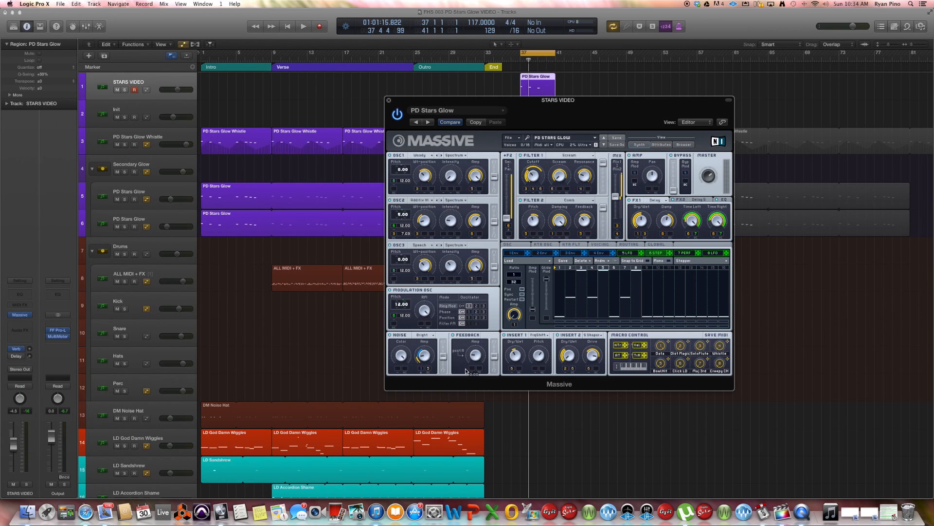
key(space)
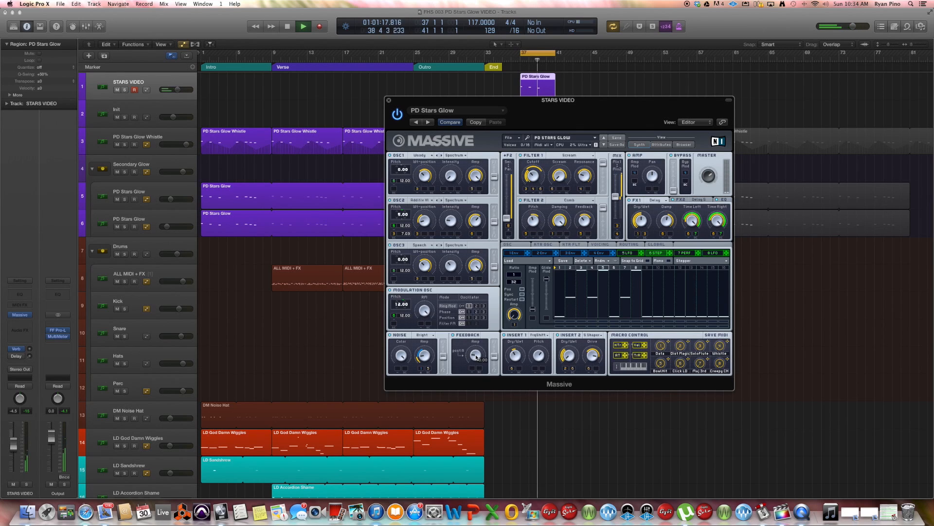
key(space)
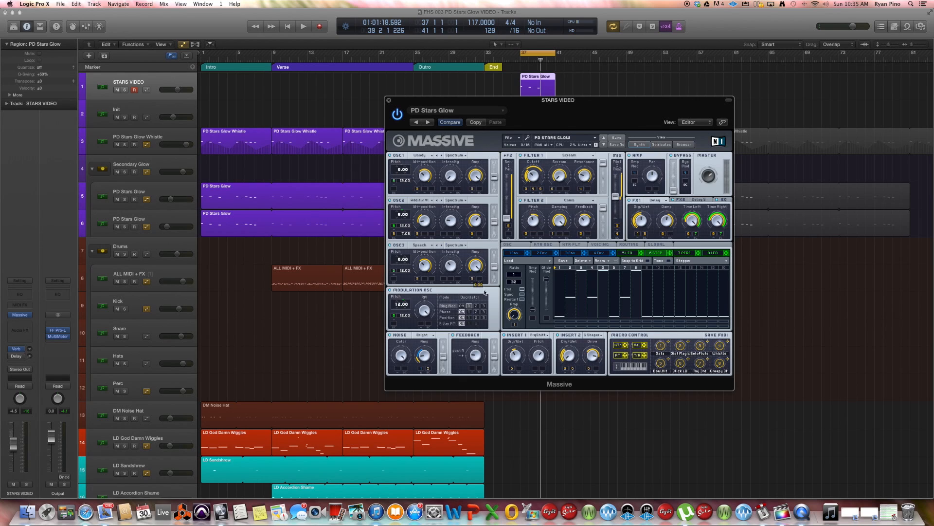
- Edit the Stars Glow stepper's settings and assign the 6 Step modulator to OSC1's pitch, then start playback
drag(533, 310, 534, 305)
click(571, 322)
drag(670, 252, 403, 188)
key(space)
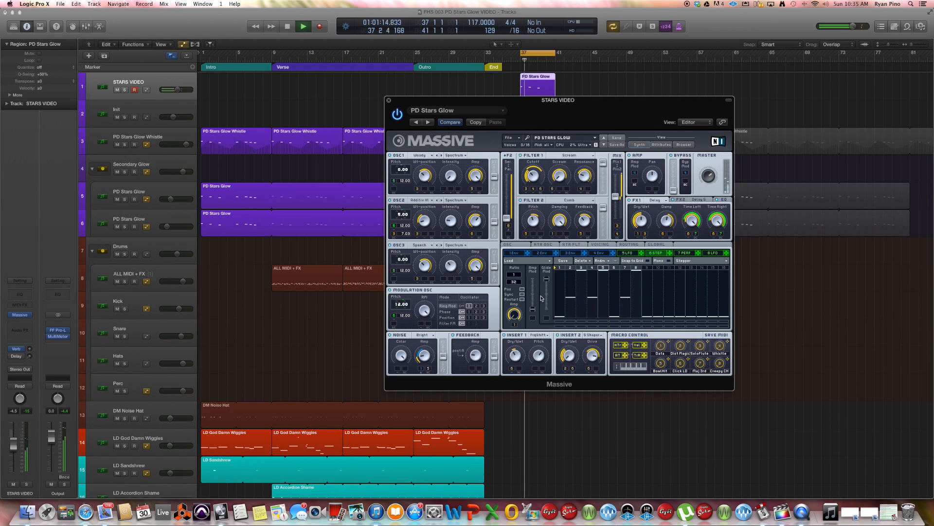
- Play and stop the project repeatedly to audition the stepped pitch modulation
key(space)
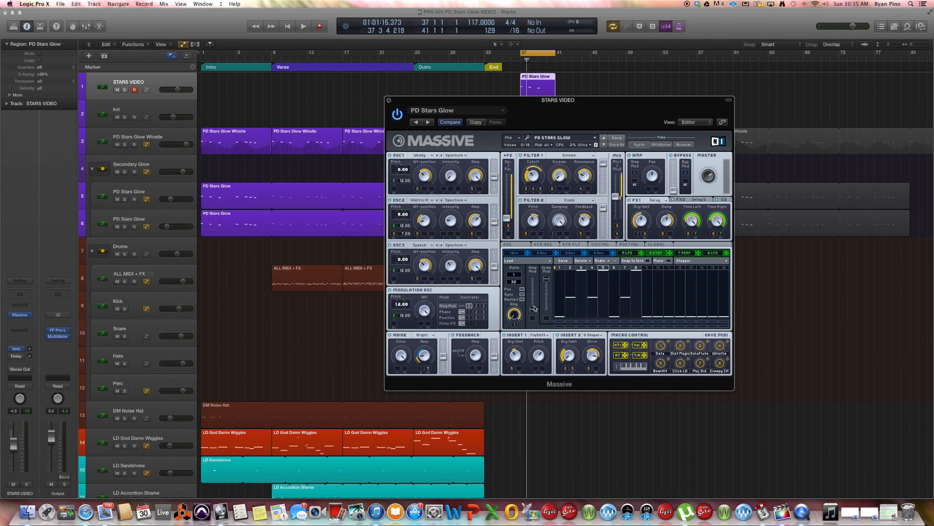
key(space)
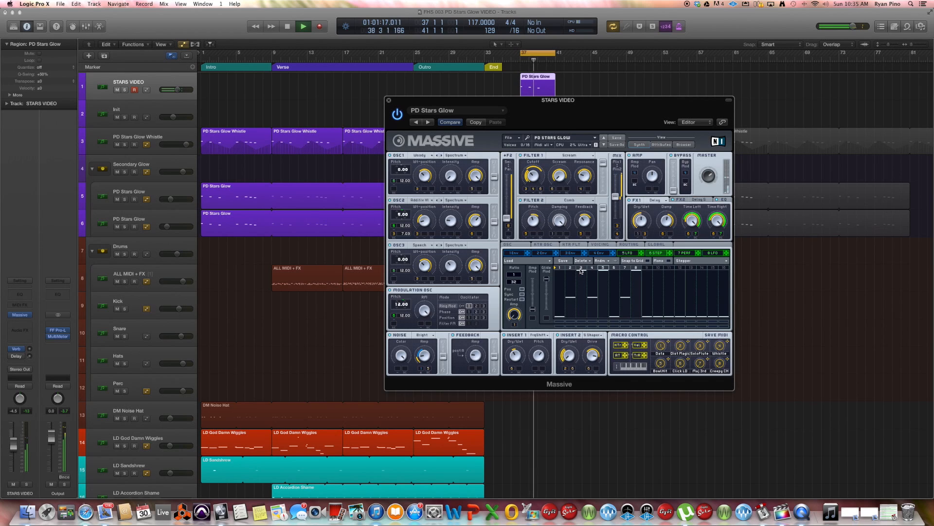
key(space)
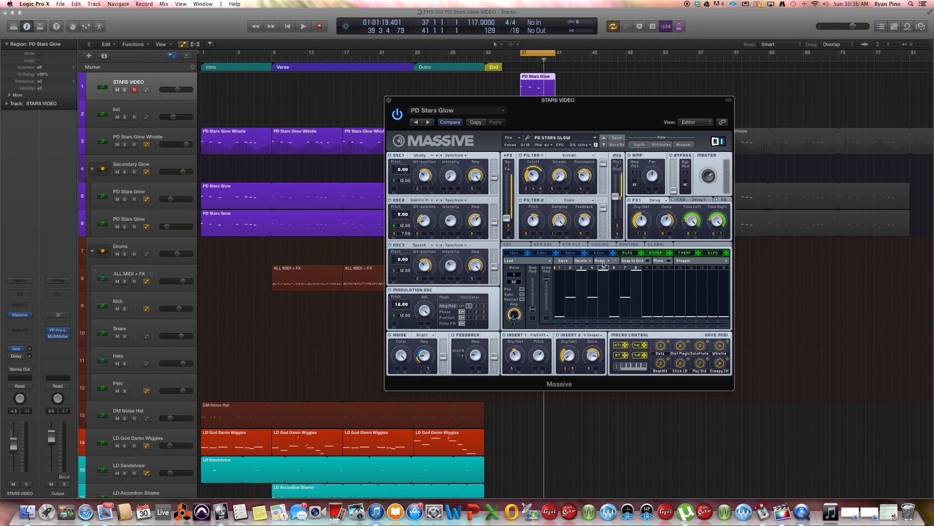
key(space)
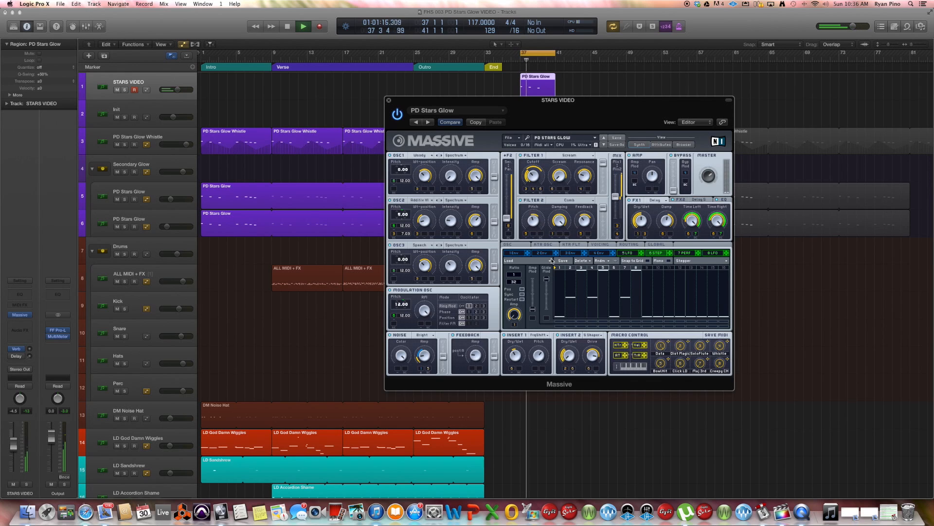
key(space)
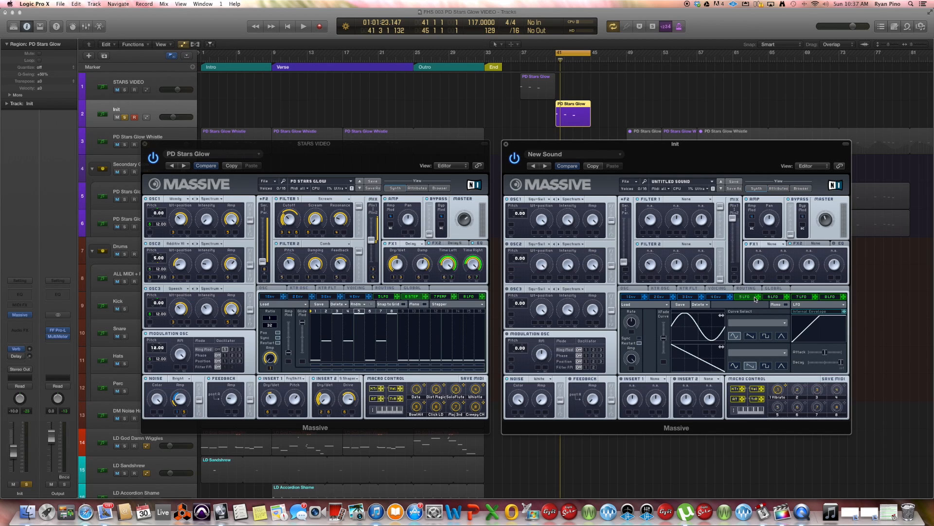
- Switch the Init patch's 5 LFO slot to Stepper mode and assign it to OSC1's pitch
click(803, 304)
click(803, 311)
drag(758, 296, 524, 218)
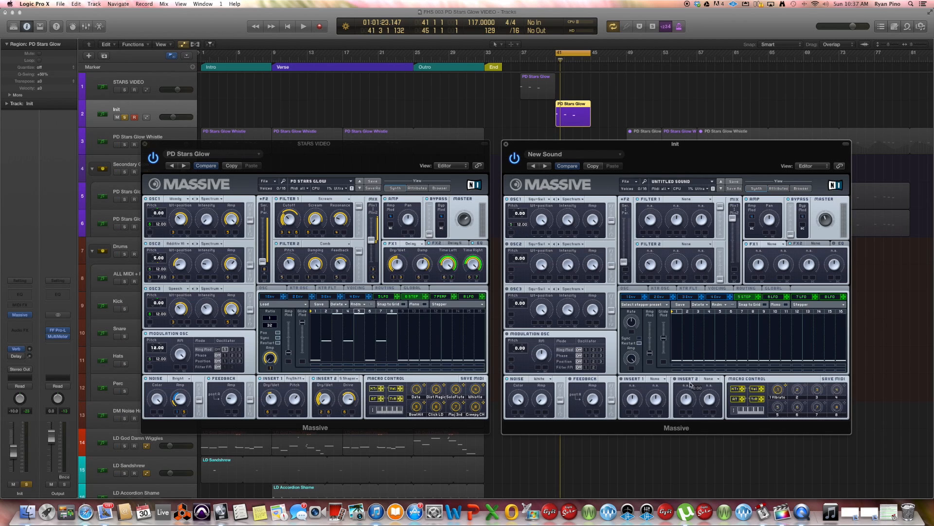
- Randomize the Init patch's stepper pattern several times
click(640, 338)
drag(841, 313, 753, 315)
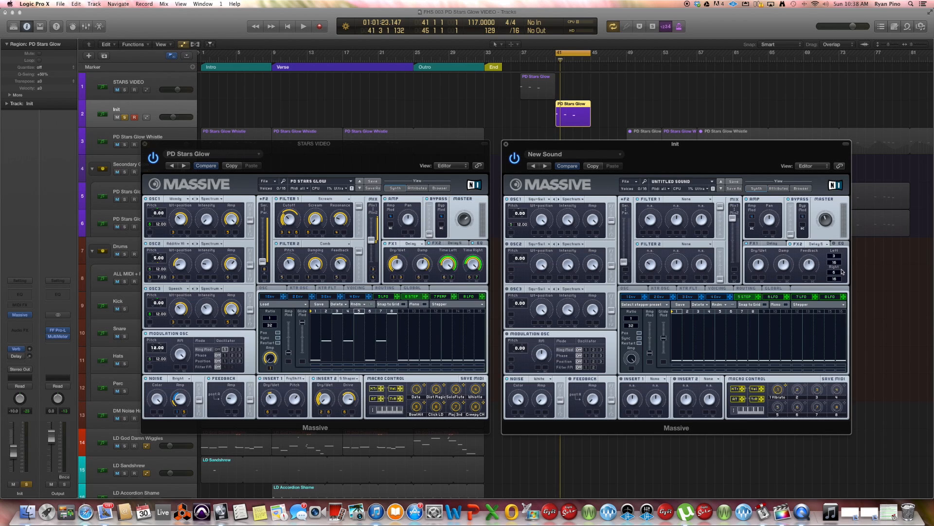
click(773, 244)
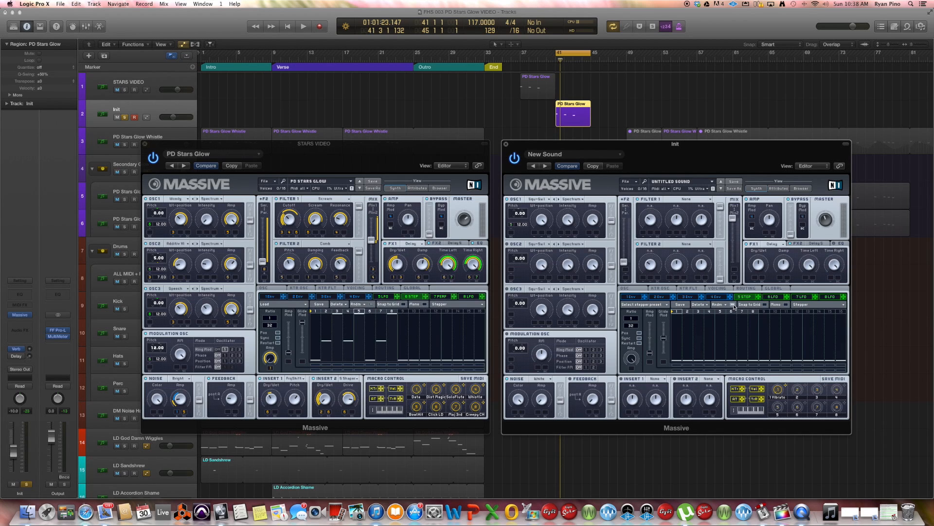
click(733, 305)
click(733, 305)
click(733, 305)
click(733, 305)
click(733, 305)
click(733, 305)
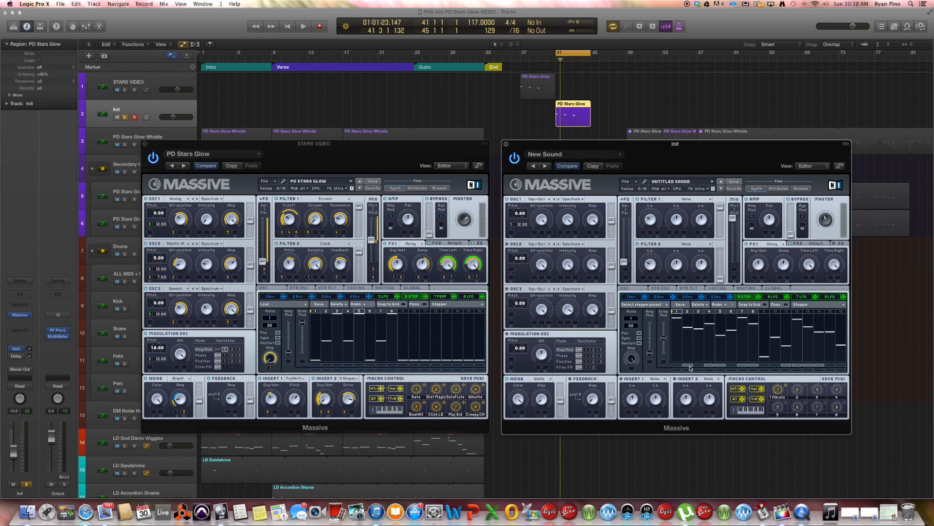
- Randomize the stepper pattern again, auditioning each result with playback
mouse_move(687, 365)
mouse_down()
mouse_move(824, 362)
mouse_move(715, 365)
mouse_up()
key(space)
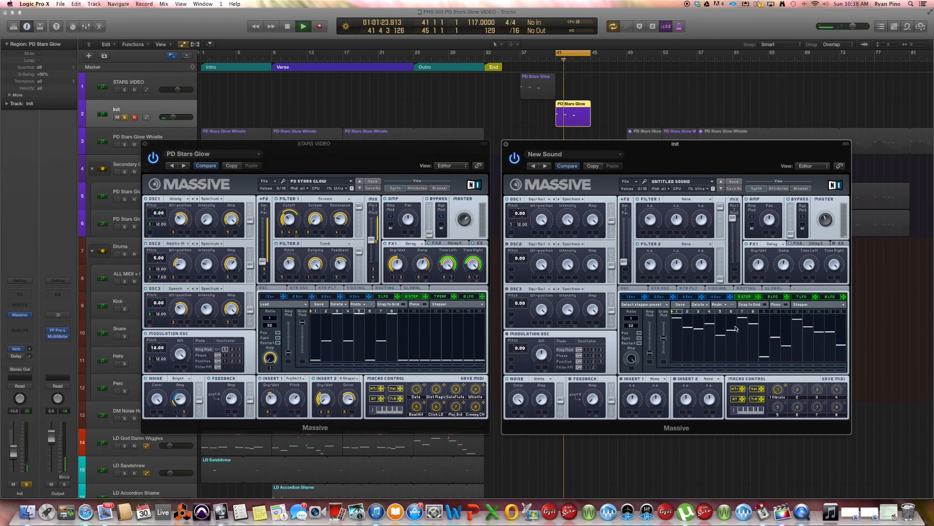
click(733, 305)
key(space)
click(733, 305)
key(space)
key(space)
- Adjust the stepper's glide slider and redraw several step levels by hand, then audition the pattern
drag(664, 338, 667, 370)
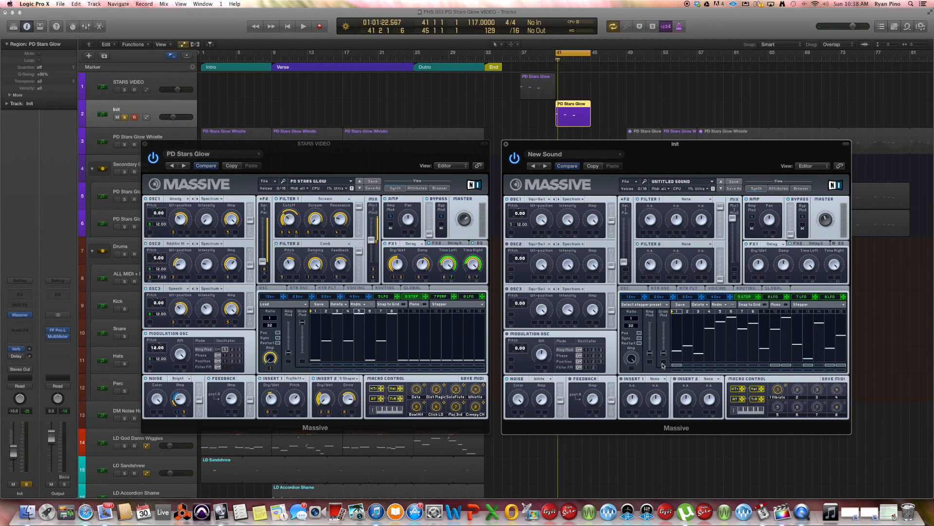
click(687, 346)
click(688, 347)
mouse_move(753, 321)
mouse_down()
mouse_move(759, 362)
mouse_move(679, 363)
mouse_move(677, 315)
mouse_move(677, 357)
mouse_up()
click(678, 360)
drag(677, 363, 708, 313)
click(722, 334)
click(732, 315)
click(754, 335)
key(space)
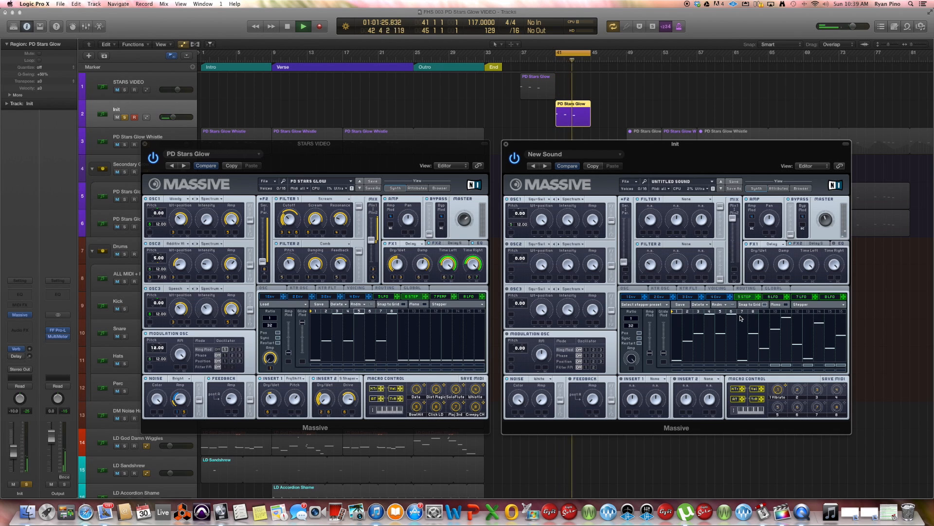
key(space)
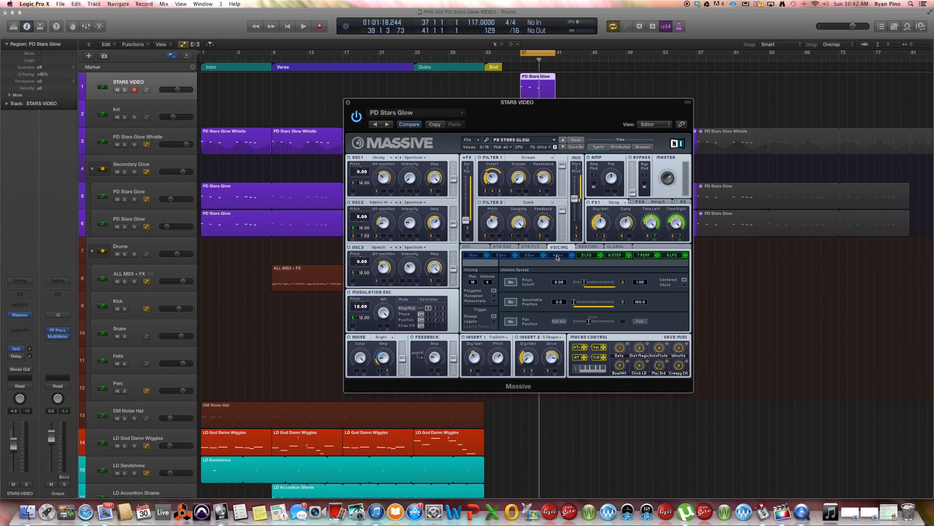
- Adjust the Stars Glow unison pitch spread slider and set its upper value to 0.10, auditioning with playback
drag(584, 282, 613, 282)
key(space)
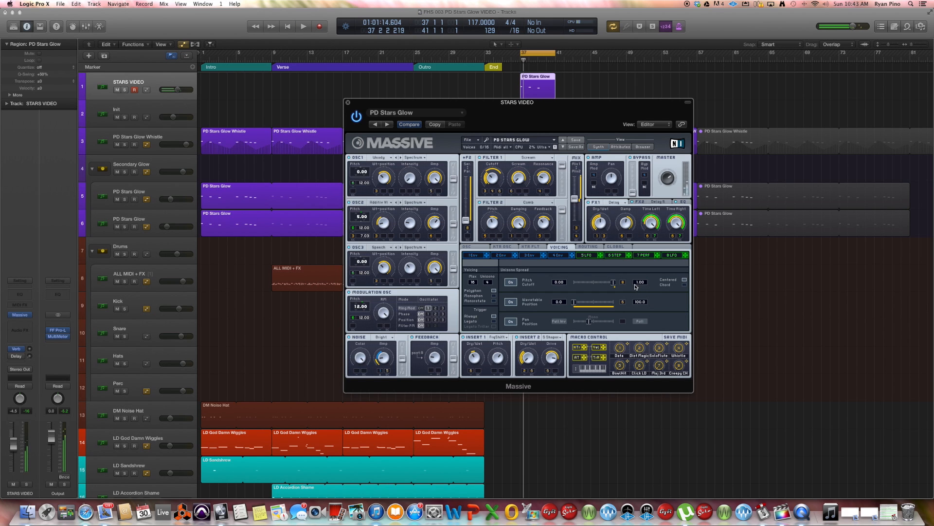
drag(641, 285, 641, 306)
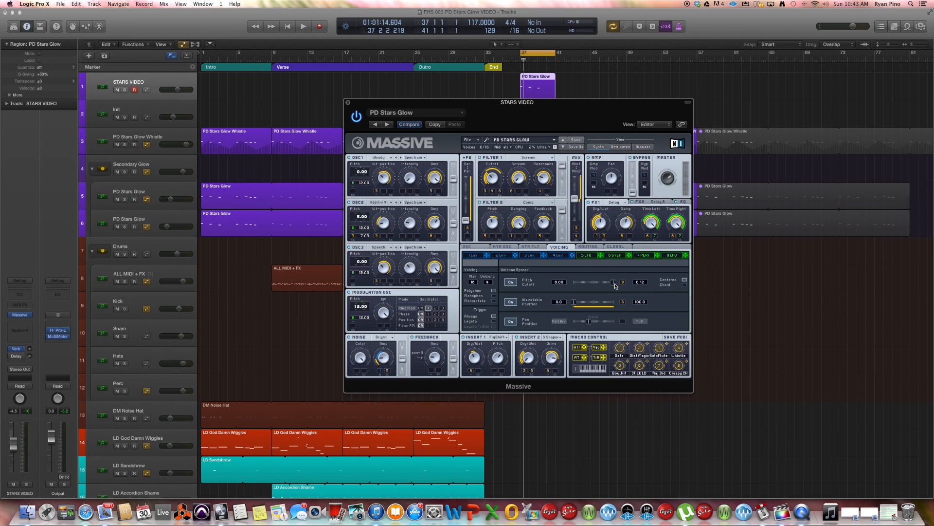
key(space)
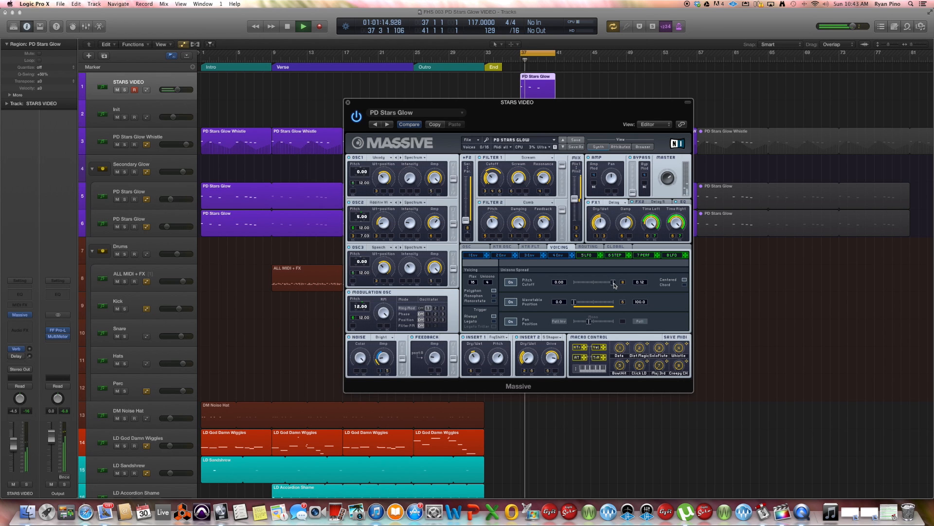
drag(641, 282, 645, 302)
key(space)
key(space)
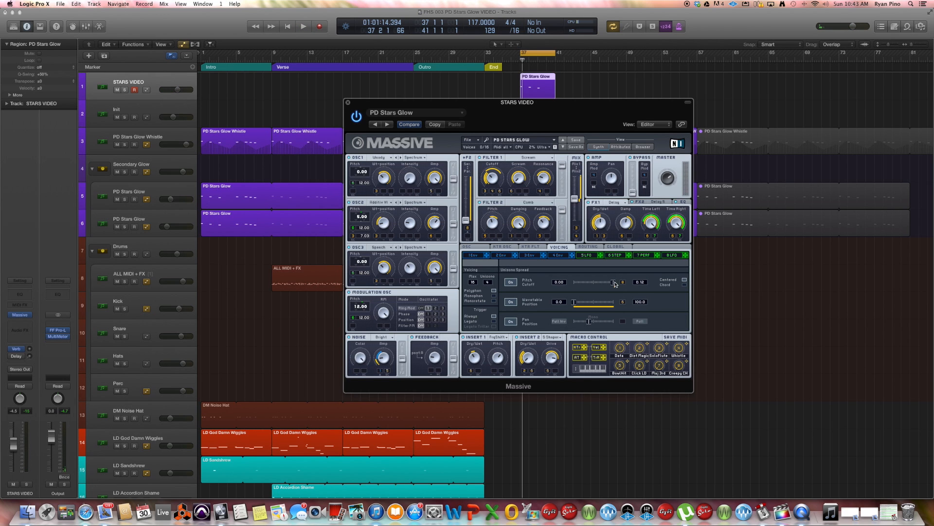
- Return the unison pitch spread slider to its leftmost position and audition the patch
drag(614, 282, 584, 288)
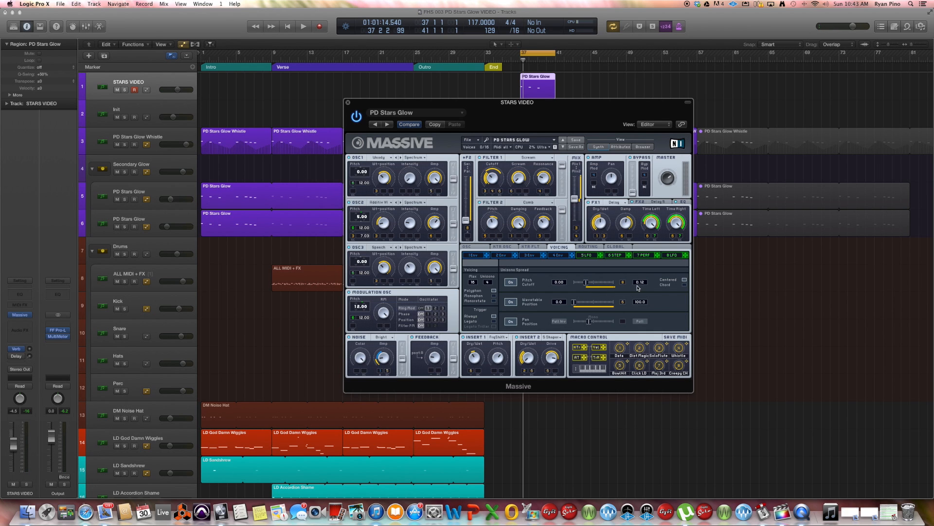
key(space)
key(space)
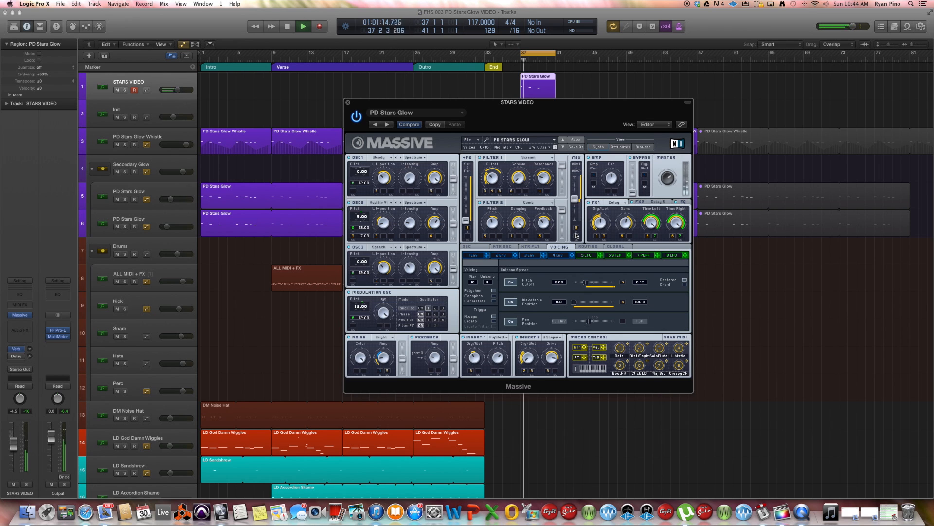
key(space)
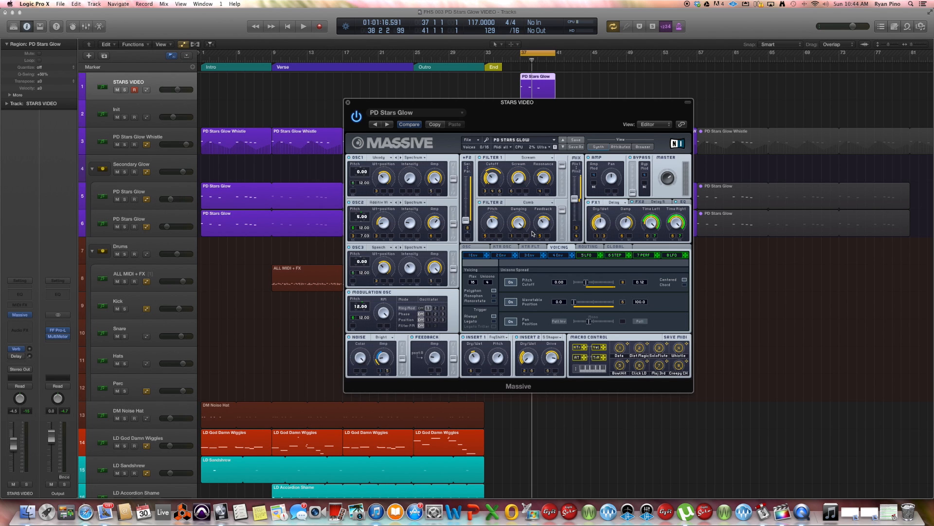
- Open the FX2 EQ panel of the Stars Glow patch and audition the sound
click(683, 202)
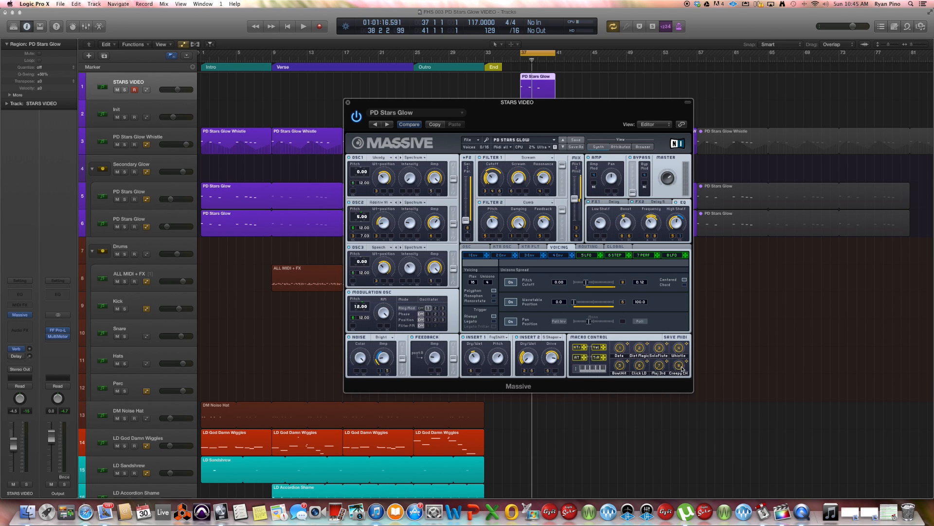
key(space)
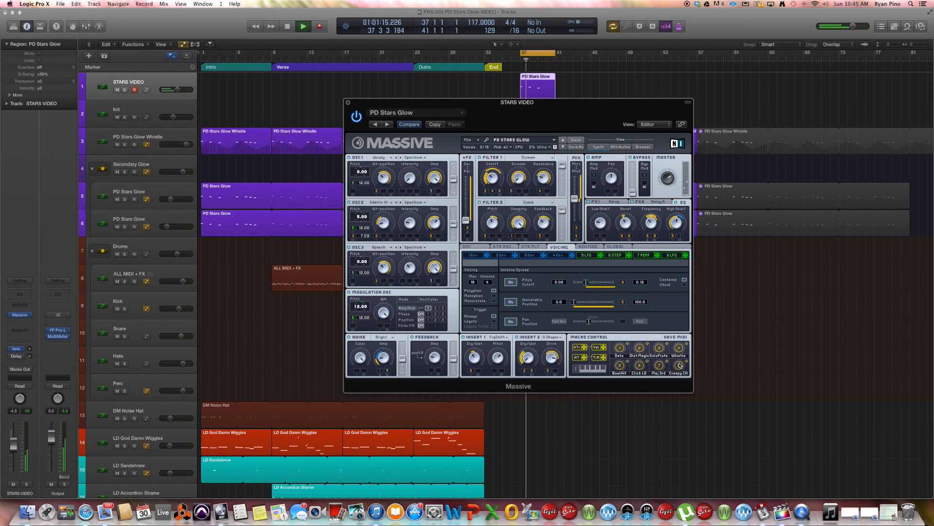
key(space)
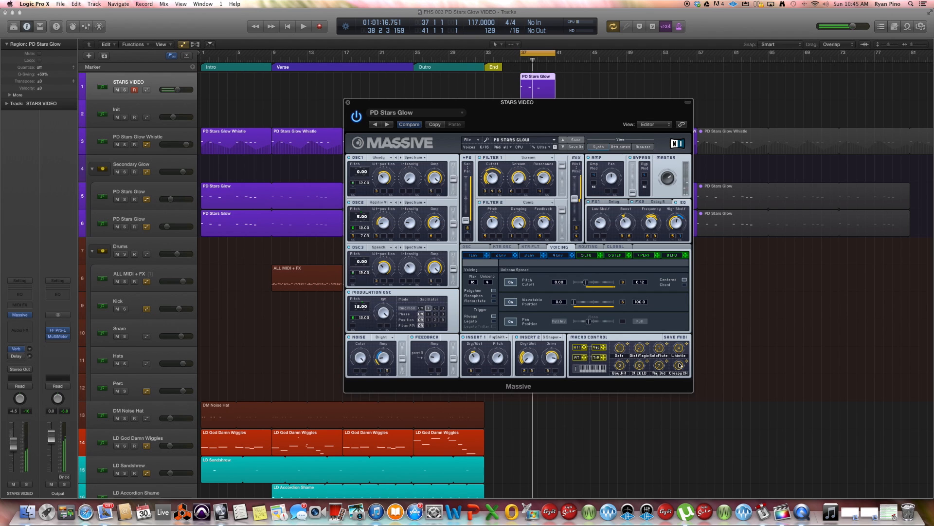